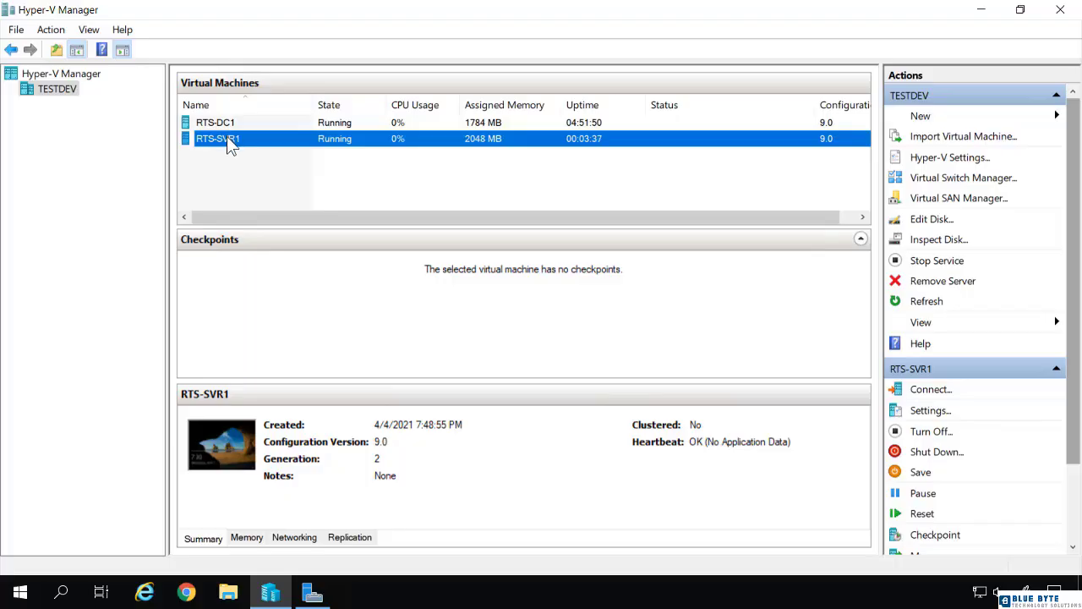
Save the running state of the virtual machines RTS-SVR1 and RTS-DC1
{"action": "right_click", "coordinate": [228, 140]}
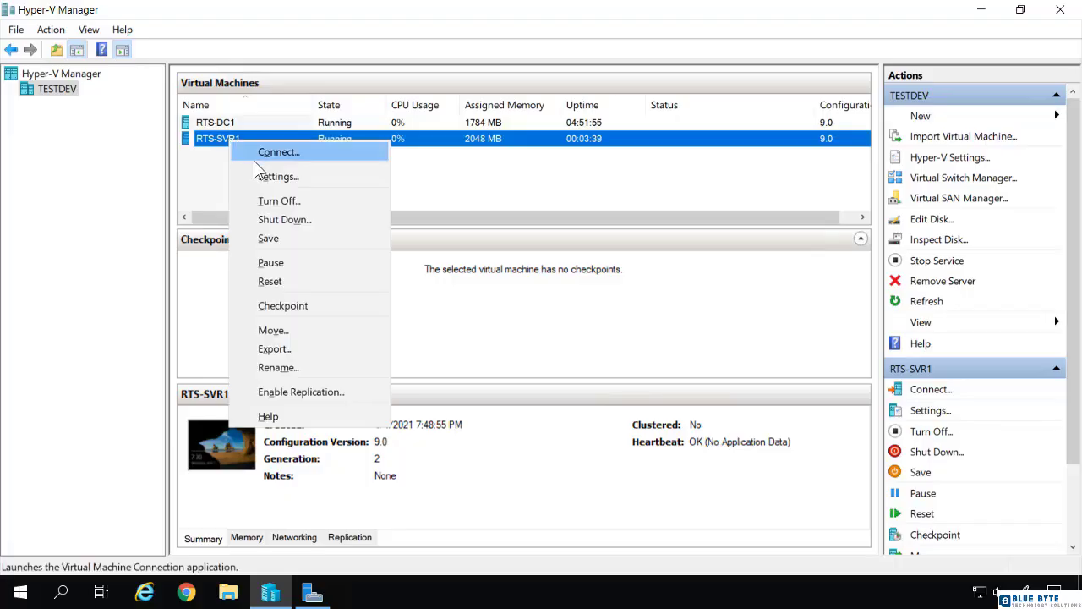
{"action": "left_click", "coordinate": [271, 239]}
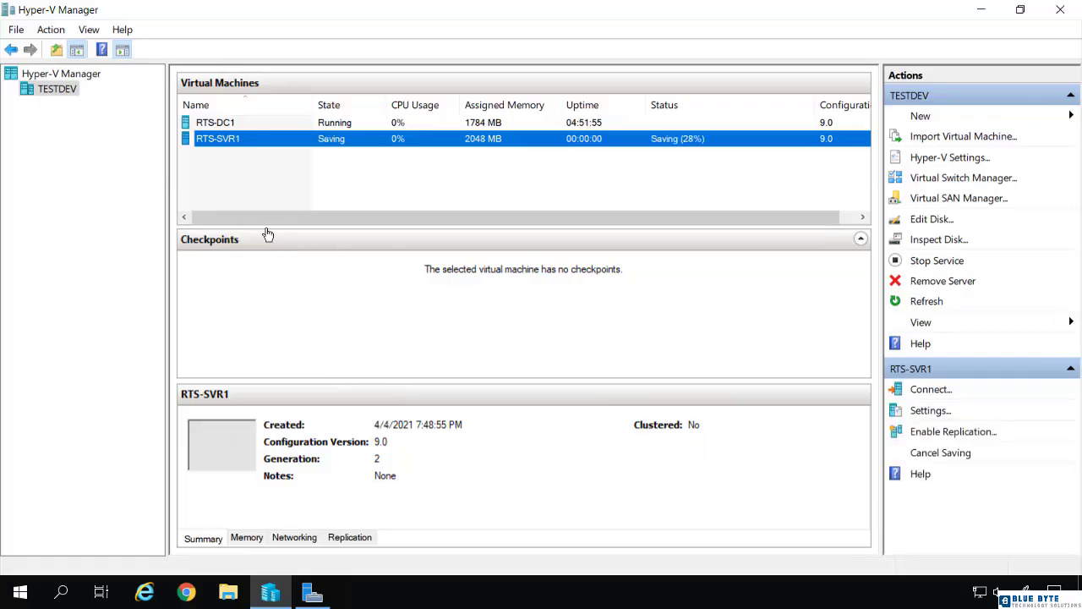
{"action": "right_click", "coordinate": [218, 122]}
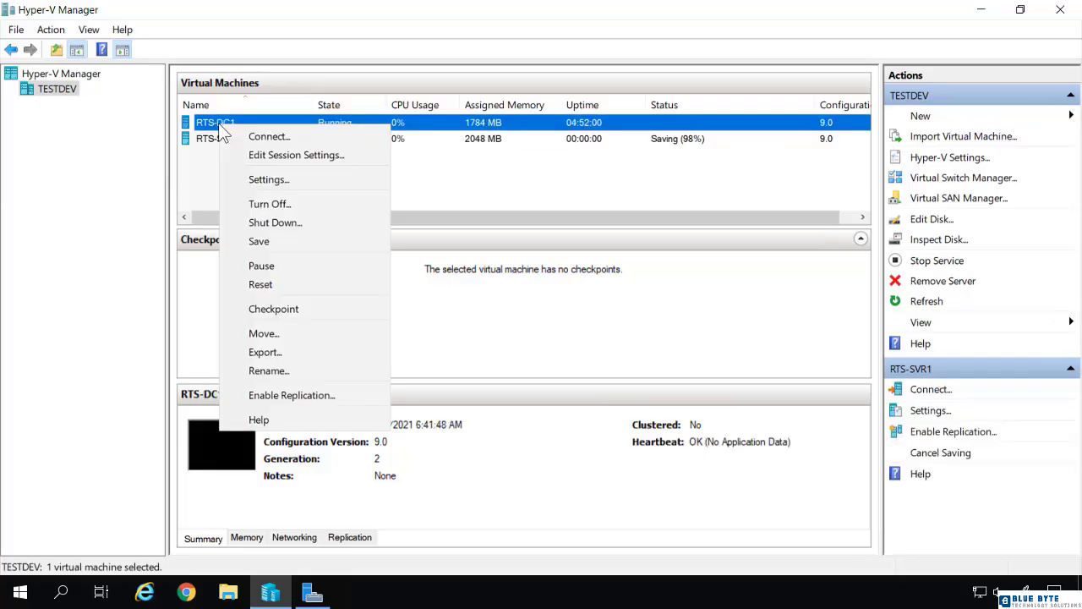
{"action": "left_click", "coordinate": [255, 242]}
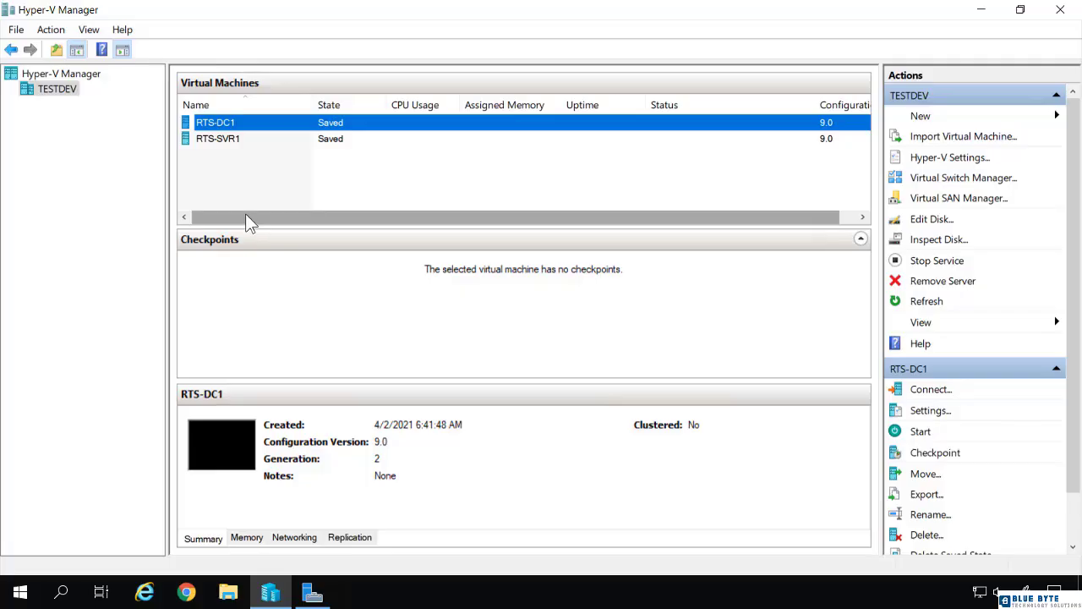
{"action": "right_click", "coordinate": [222, 138]}
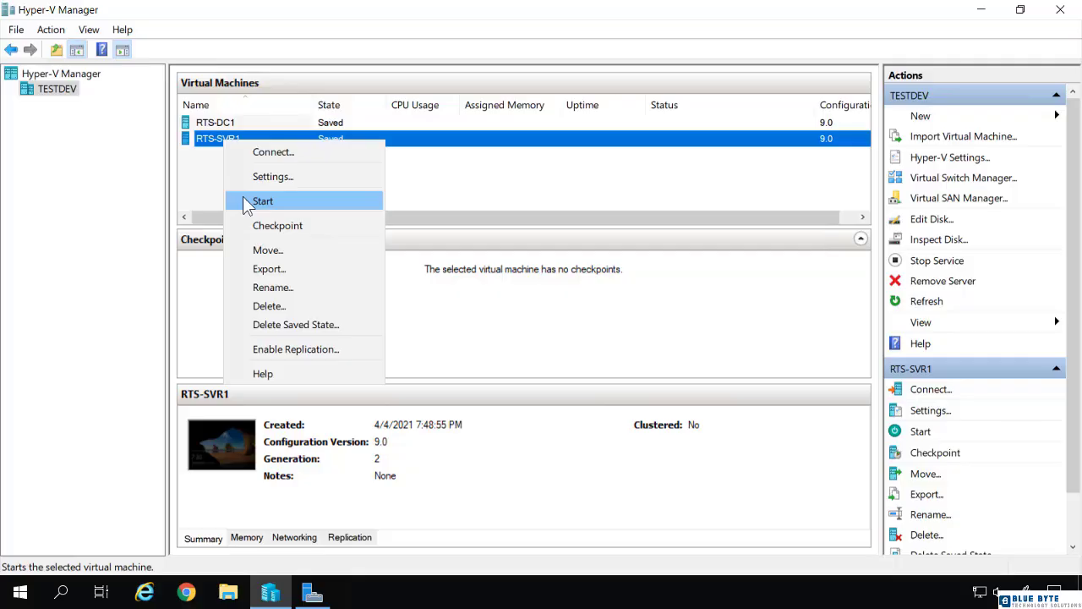
{"action": "left_click", "coordinate": [447, 196]}
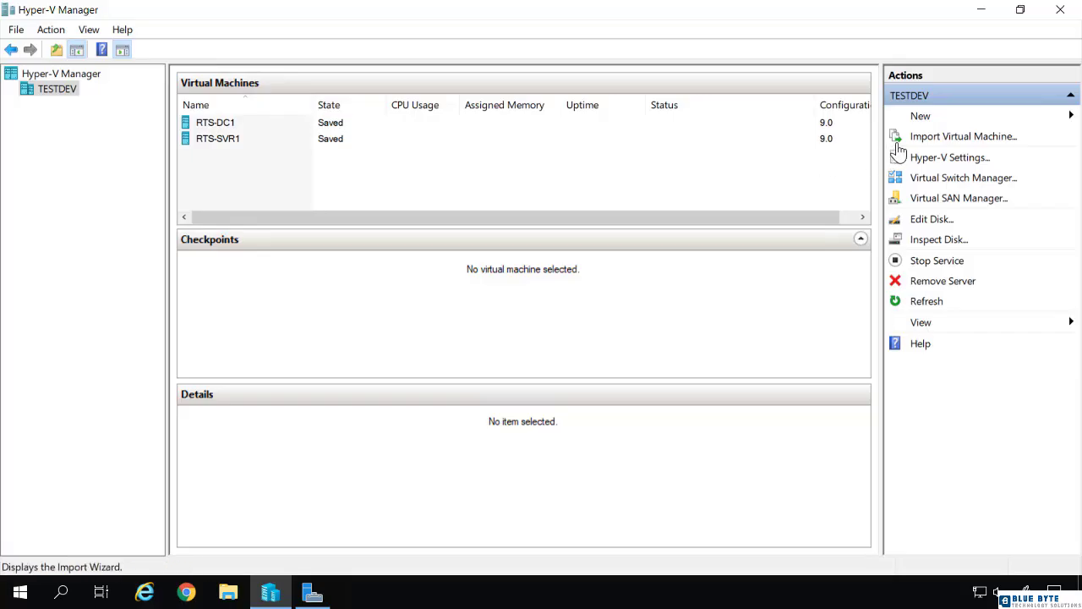
Start creating a new virtual machine named RTS-SVR2, keeping the default storage location
{"action": "left_click", "coordinate": [915, 116]}
{"action": "left_click", "coordinate": [953, 116]}
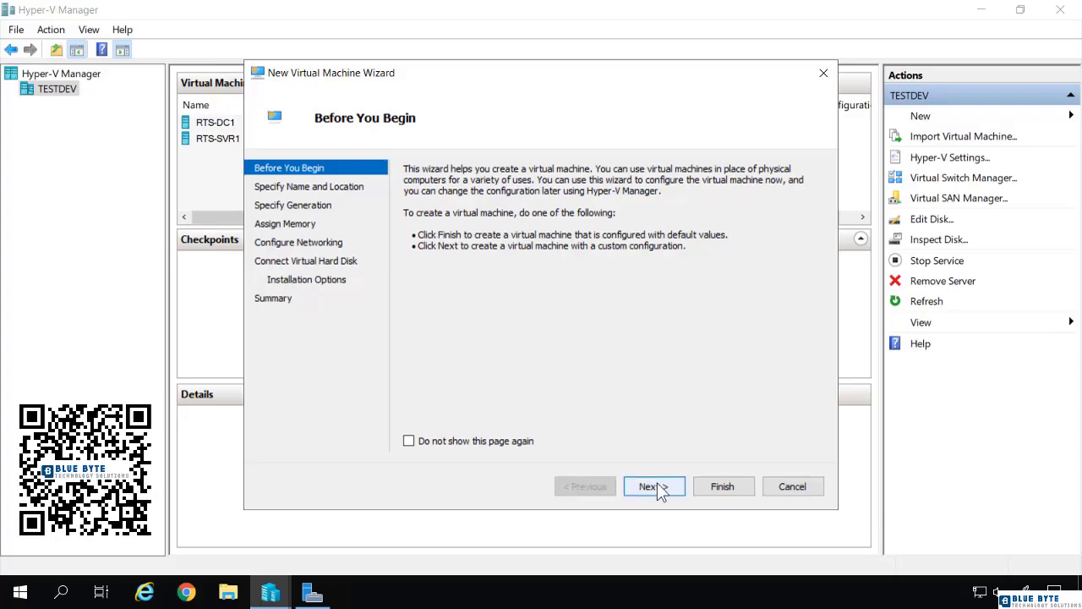
{"action": "left_click", "coordinate": [656, 488]}
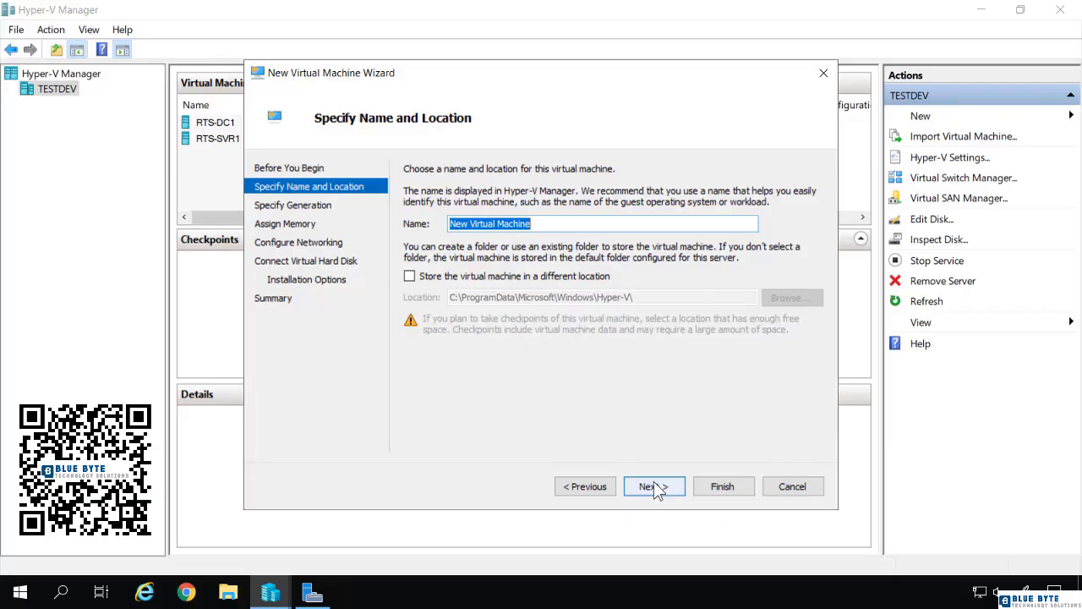
{"action": "type", "text": "RTS"}
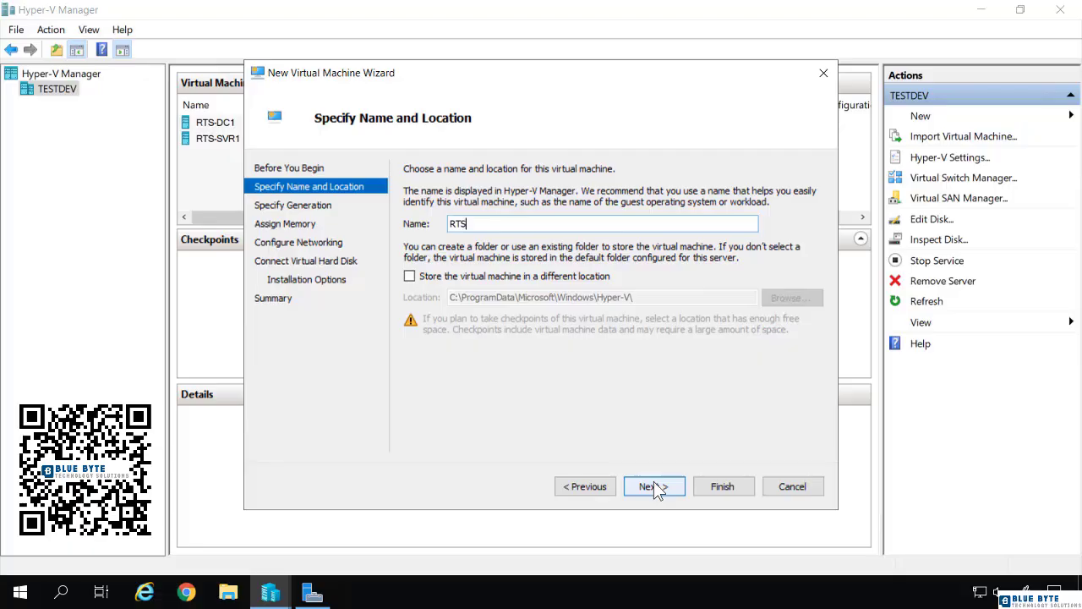
{"action": "type", "text": "-SVR2"}
{"action": "left_click", "coordinate": [458, 278]}
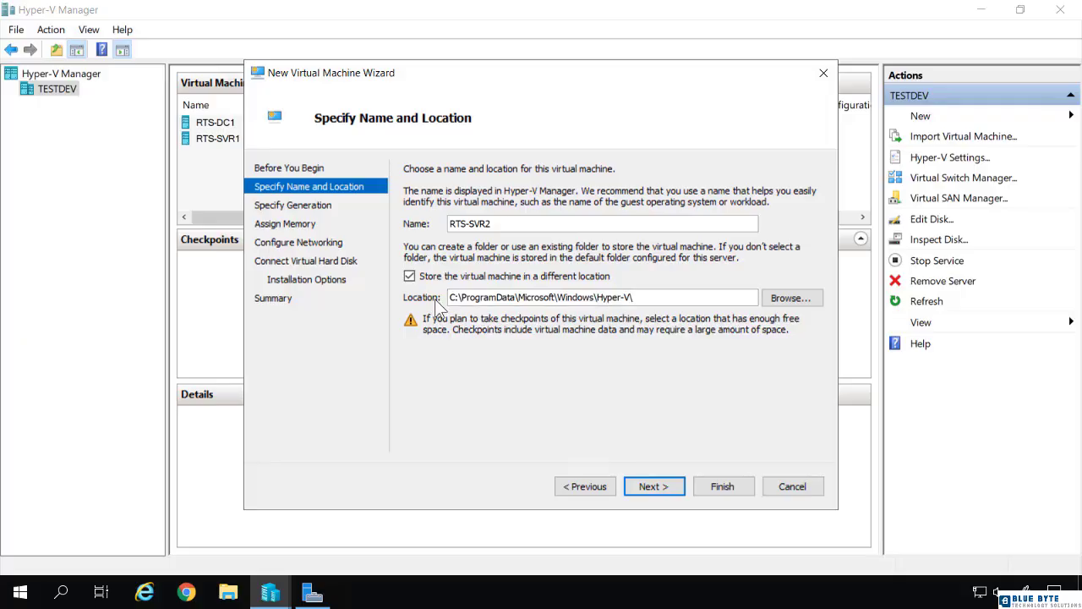
{"action": "left_click", "coordinate": [409, 275]}
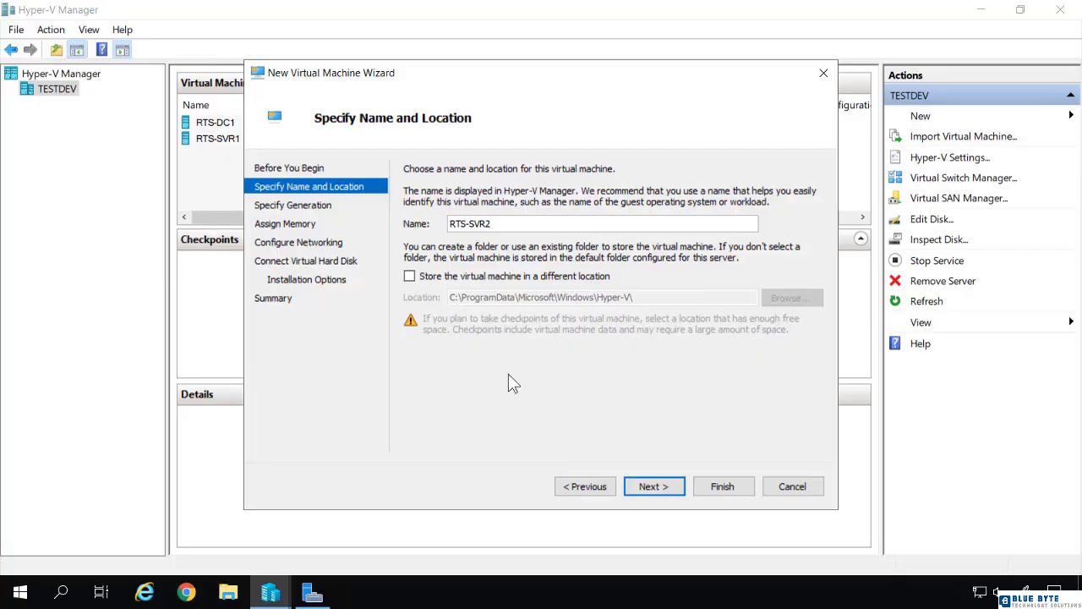
{"action": "left_click", "coordinate": [648, 490]}
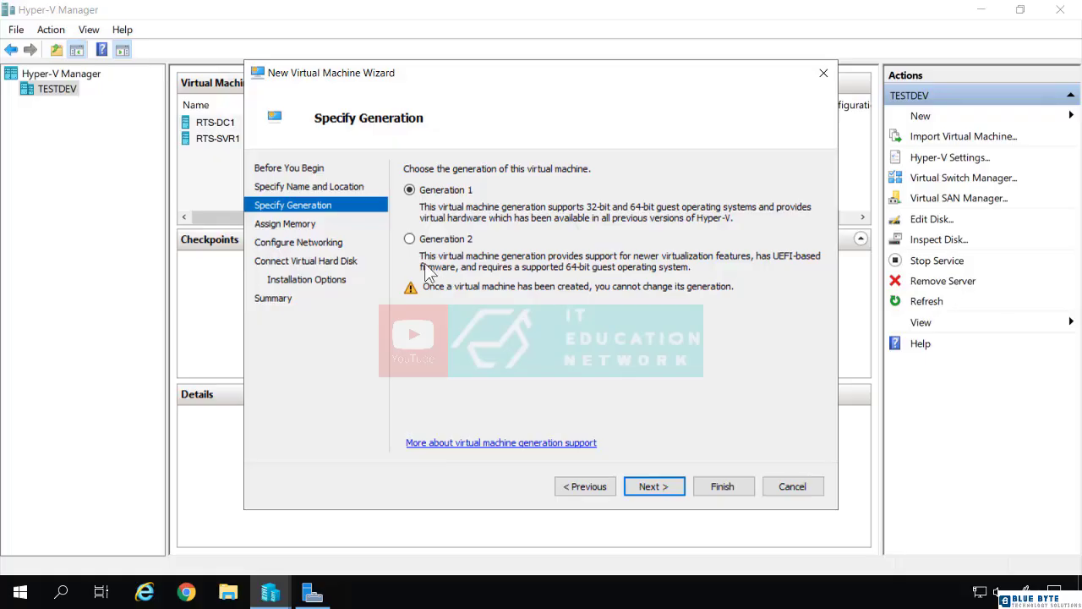
Make the virtual machine Generation 2 and assign it 2048 MB of startup memory, toggling the Dynamic Memory option
{"action": "left_click", "coordinate": [410, 240]}
{"action": "left_click", "coordinate": [652, 488]}
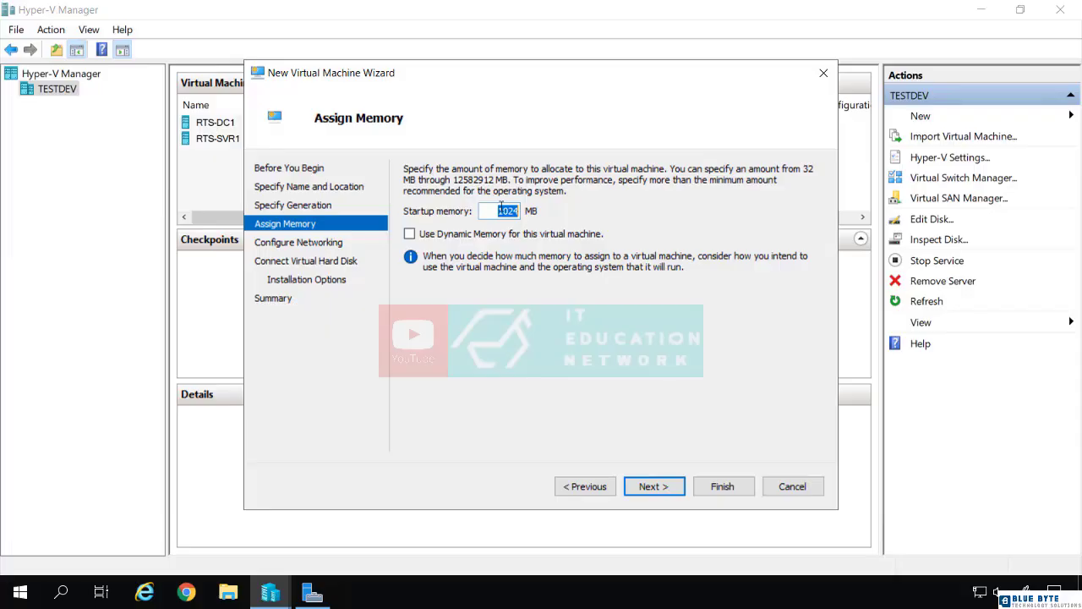
{"action": "type", "text": "2048"}
{"action": "left_click", "coordinate": [410, 234]}
{"action": "left_click", "coordinate": [409, 234]}
{"action": "left_click_drag", "start_coordinate": [495, 211], "coordinate": [554, 206]}
{"action": "left_click", "coordinate": [410, 235]}
{"action": "left_click", "coordinate": [653, 486]}
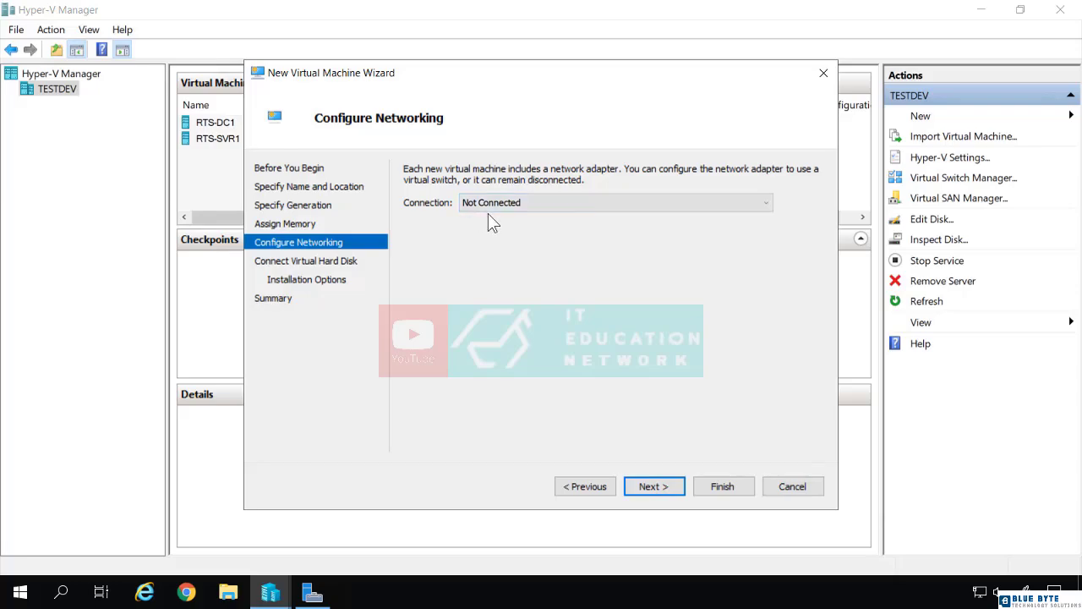
Leave the network adapter not connected and choose to create the 127 GB virtual hard disk RTS-SVR2.vhdx in the default location
{"action": "left_click", "coordinate": [651, 489]}
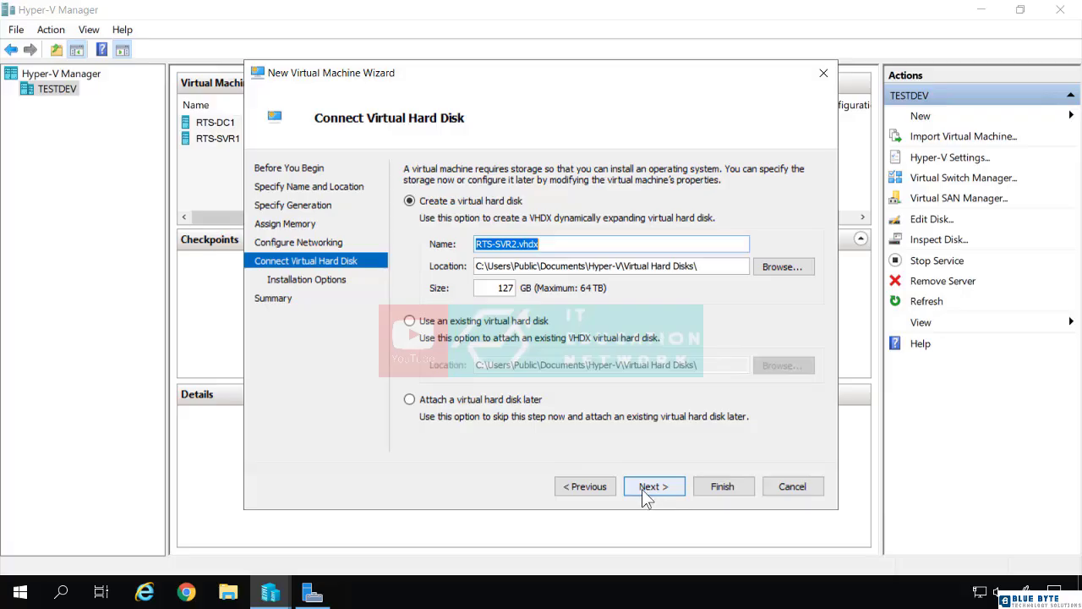
{"action": "left_click", "coordinate": [563, 244]}
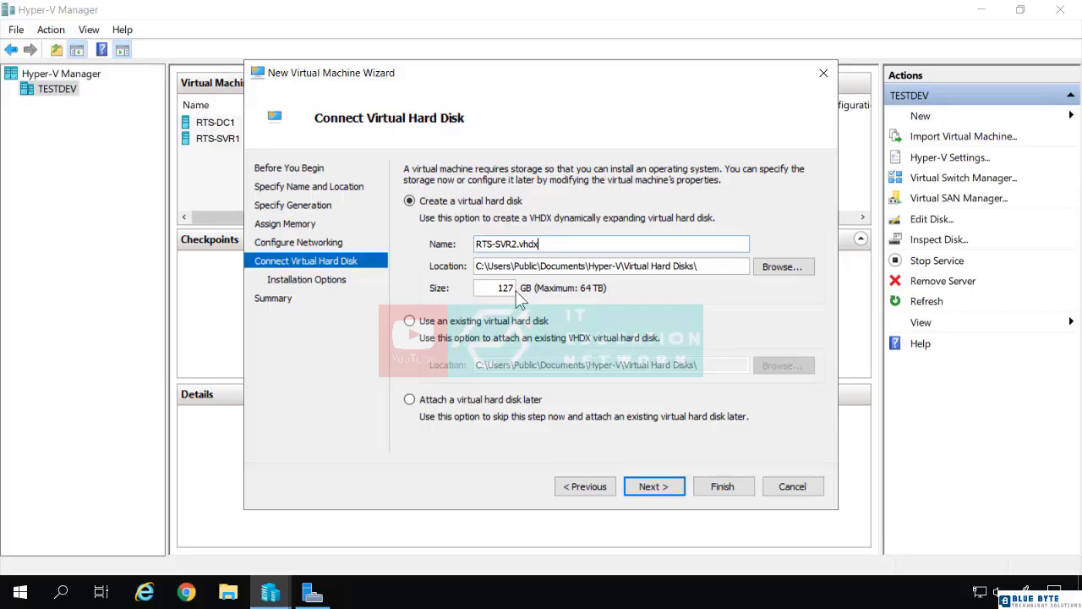
{"action": "left_click", "coordinate": [456, 323]}
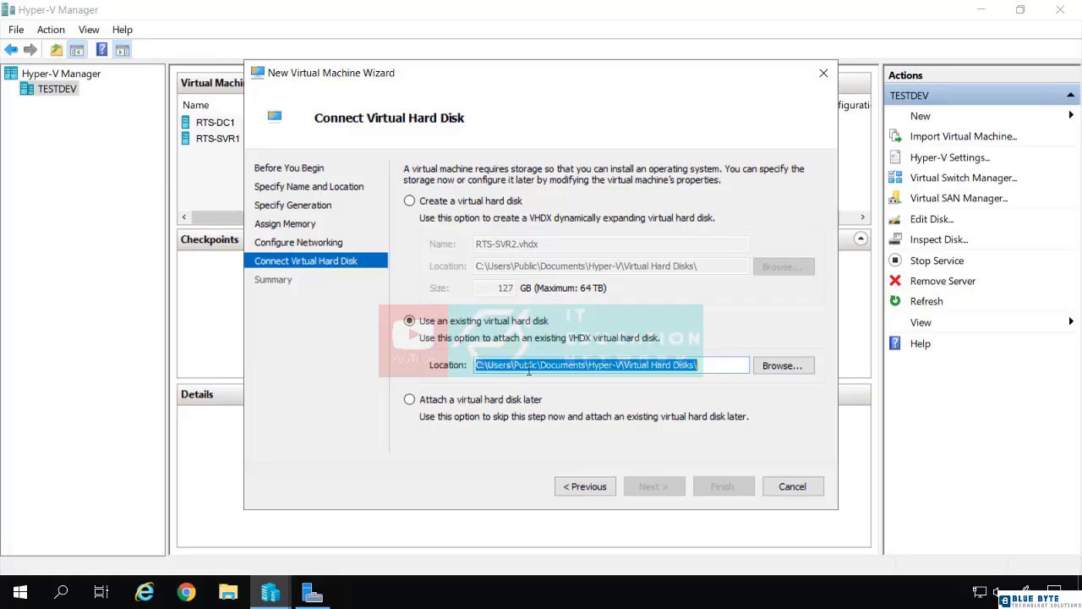
{"action": "left_click_drag", "start_coordinate": [334, 80], "coordinate": [495, 202]}
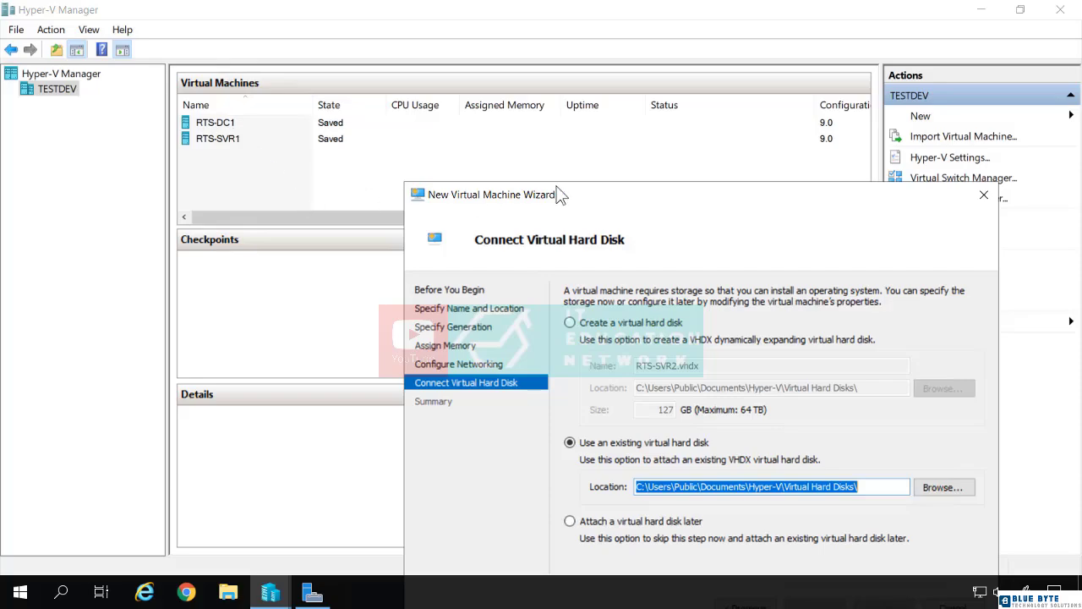
{"action": "left_click_drag", "start_coordinate": [564, 200], "coordinate": [443, 79]}
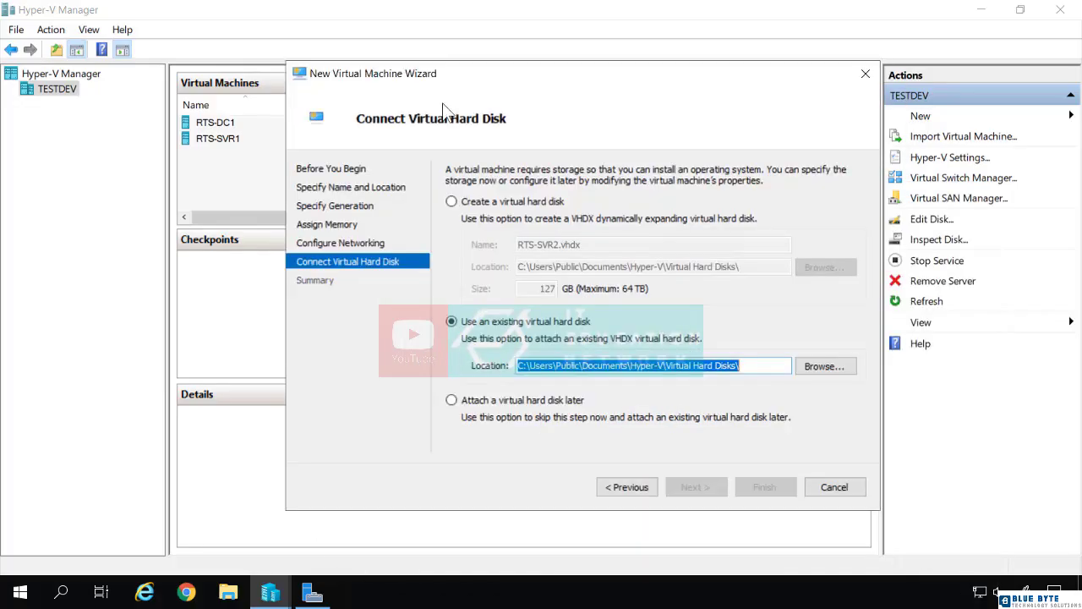
{"action": "left_click", "coordinate": [463, 405]}
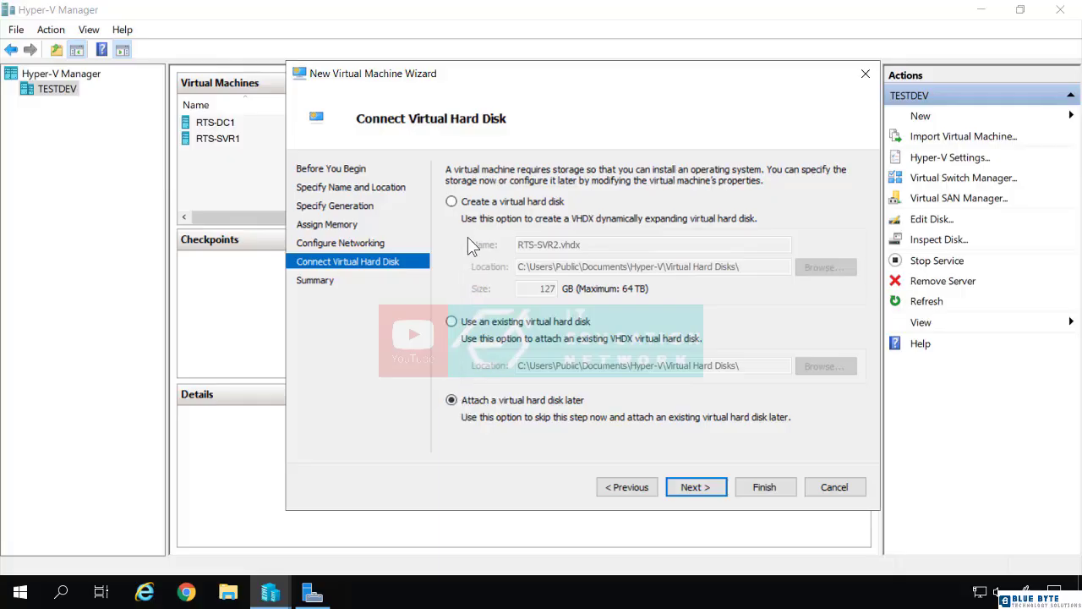
{"action": "left_click", "coordinate": [456, 203]}
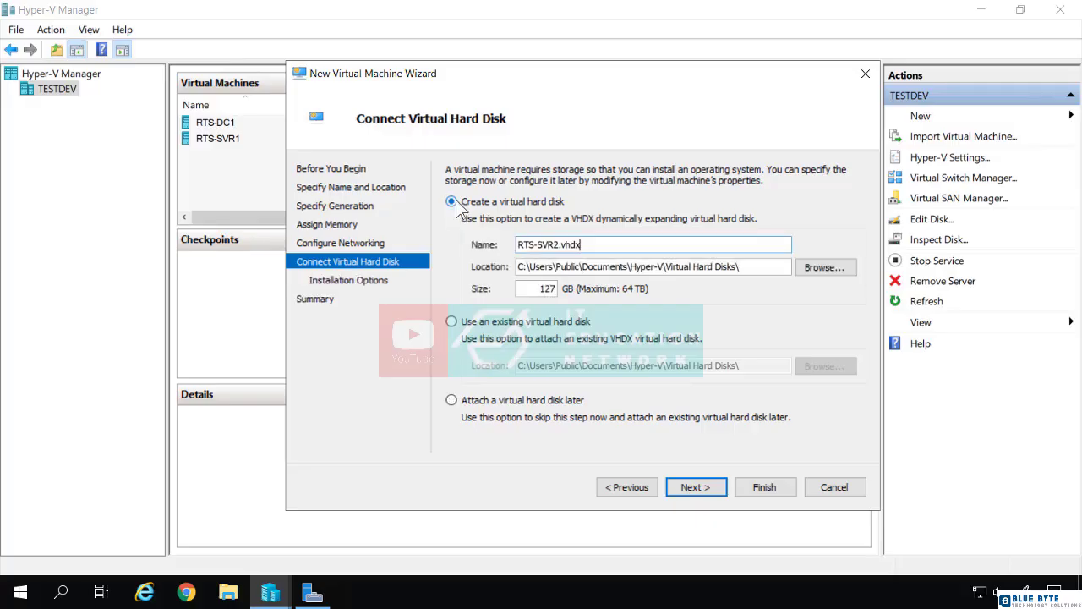
{"action": "left_click", "coordinate": [696, 487]}
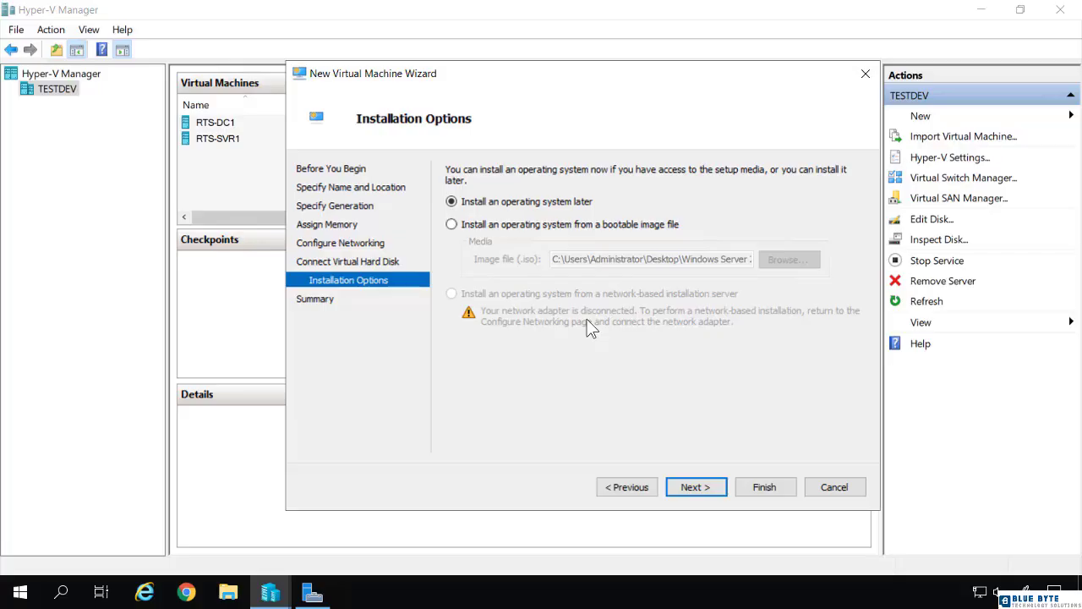
{"action": "left_click", "coordinate": [473, 225]}
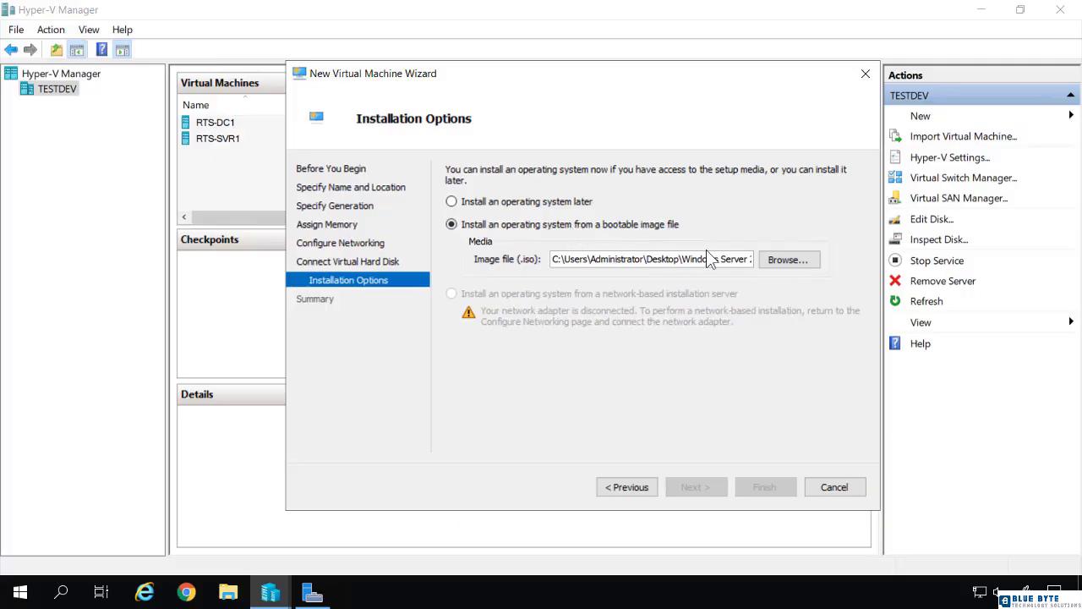
{"action": "left_click", "coordinate": [784, 268]}
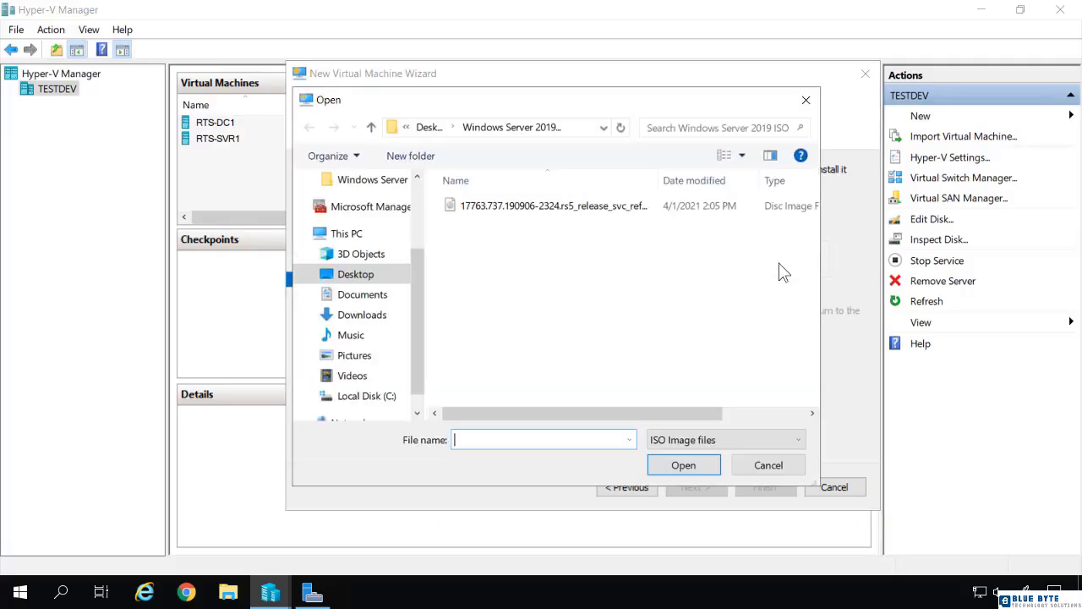
{"action": "left_click", "coordinate": [545, 208]}
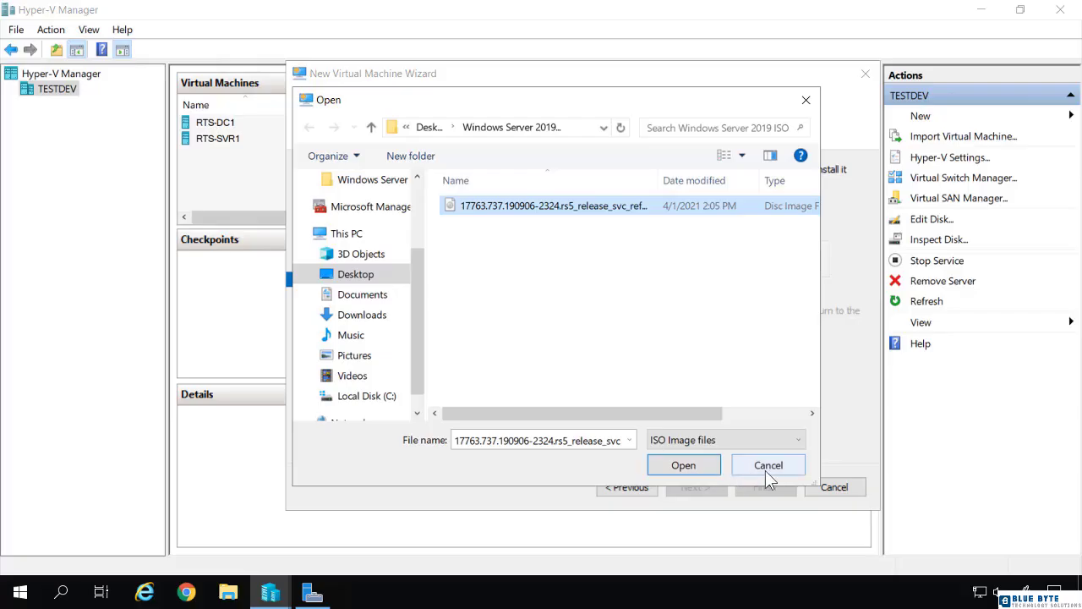
{"action": "key", "text": "Return"}
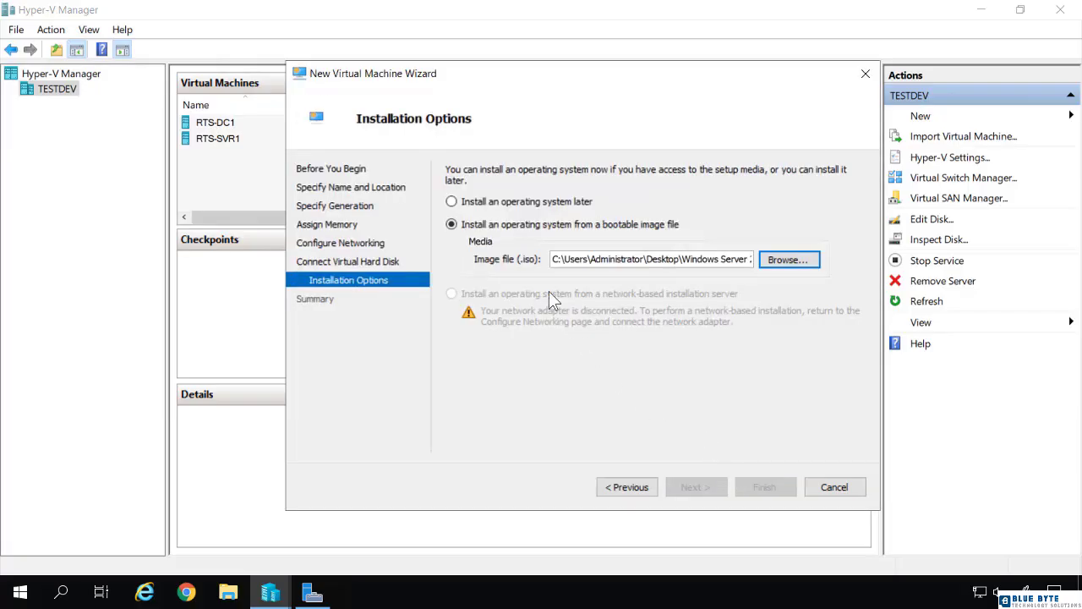
Choose to install an operating system later and finish creating the RTS-SVR2 virtual machine
{"action": "left_click", "coordinate": [516, 207]}
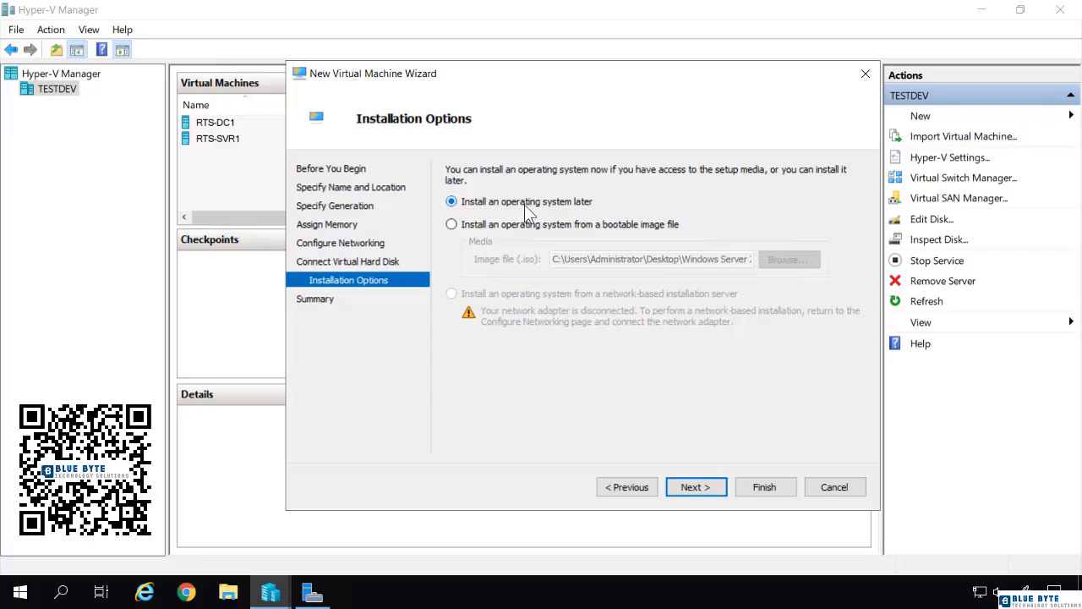
{"action": "left_click", "coordinate": [692, 488]}
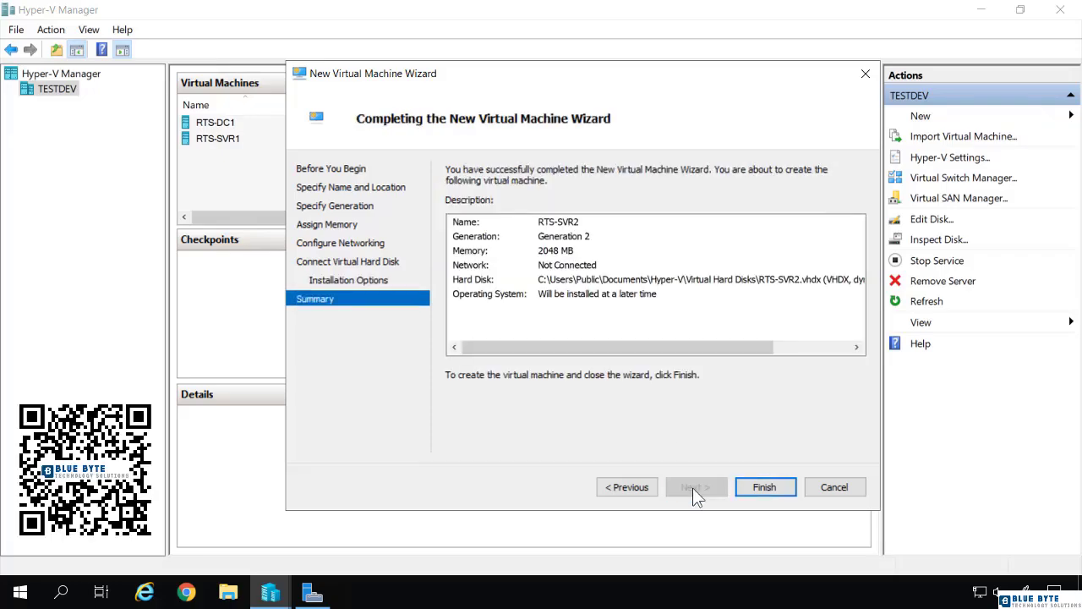
{"action": "left_click", "coordinate": [754, 489]}
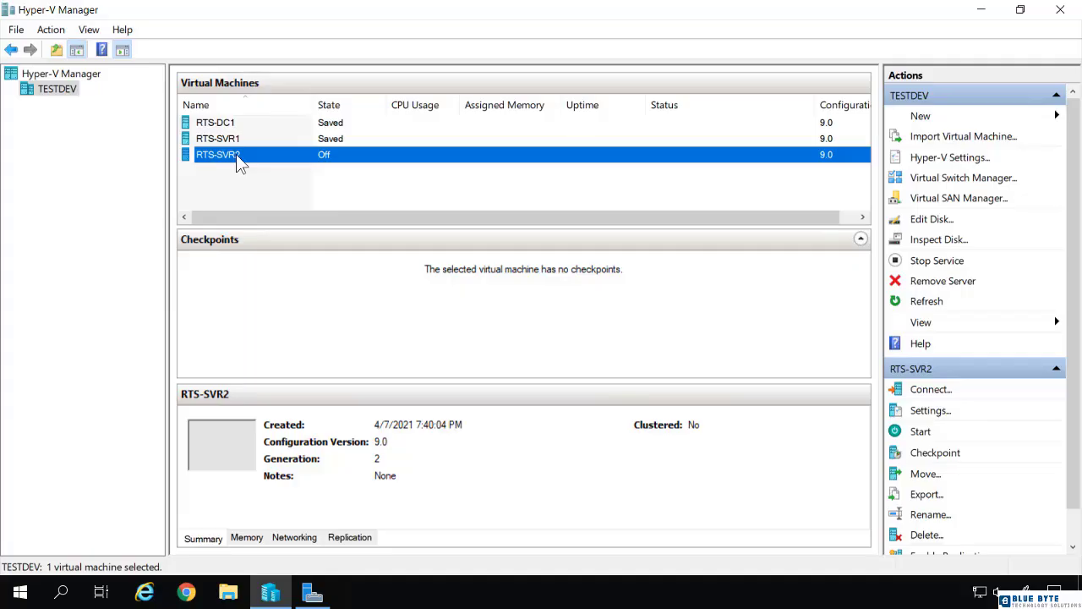
In the settings of RTS-SVR2, add a second SCSI controller and attach a DVD drive to it
{"action": "right_click", "coordinate": [238, 159]}
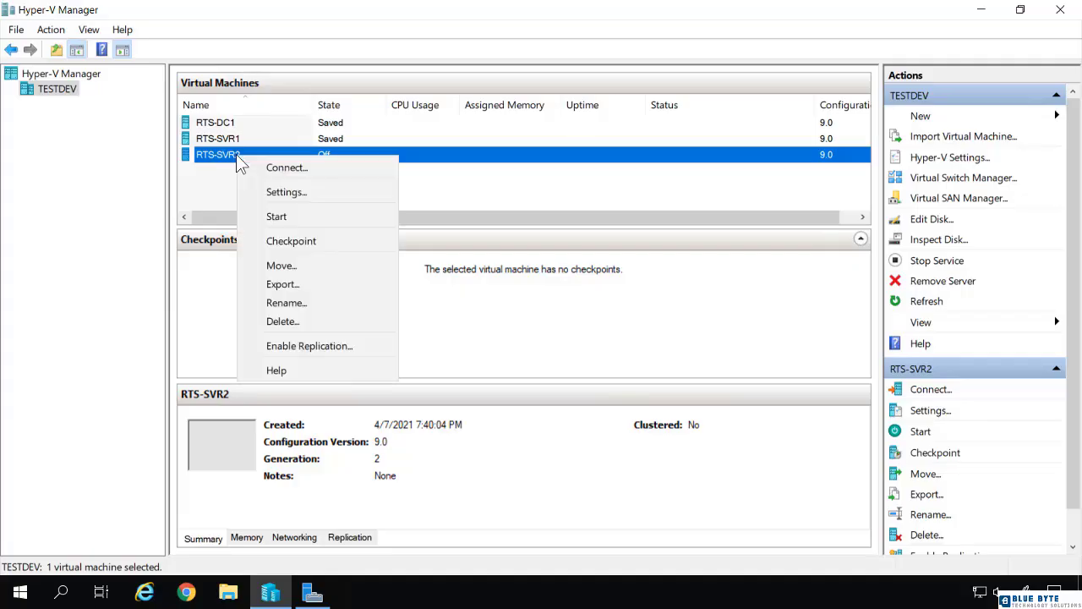
{"action": "left_click", "coordinate": [269, 194]}
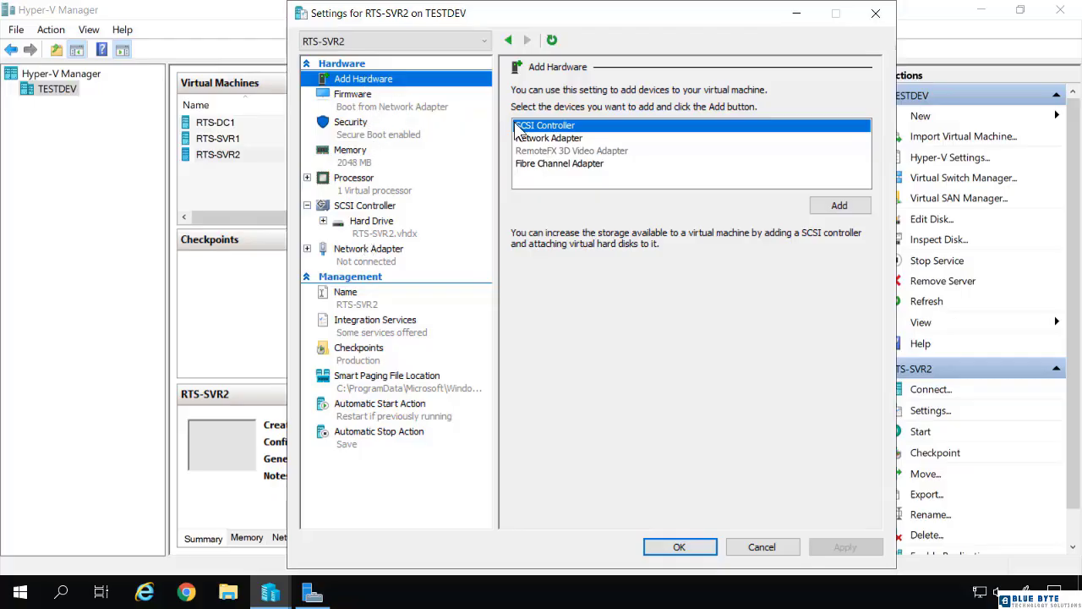
{"action": "left_click", "coordinate": [820, 208]}
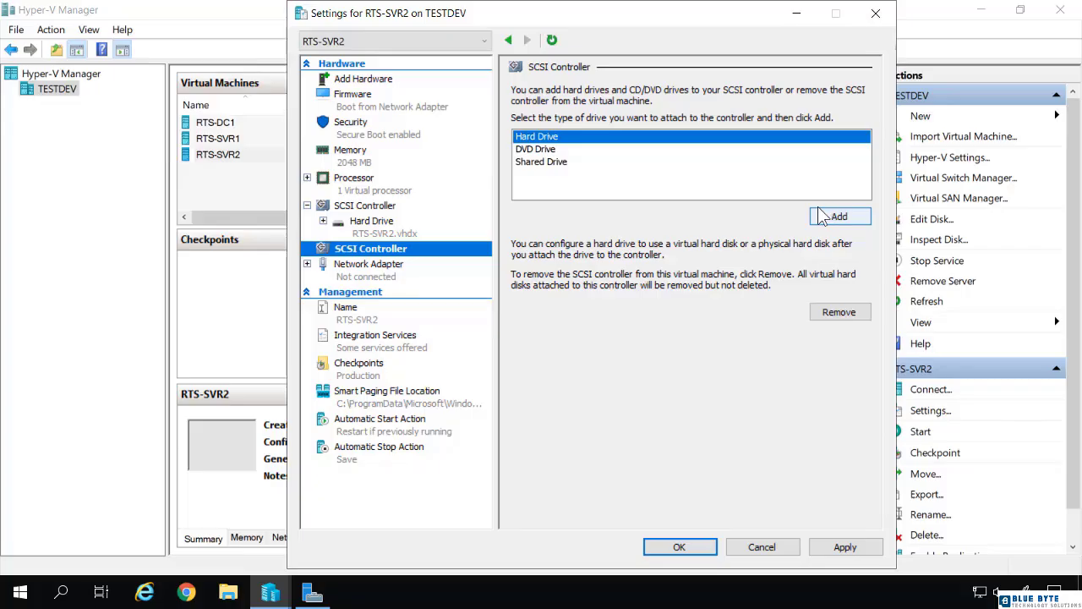
{"action": "left_click", "coordinate": [538, 150]}
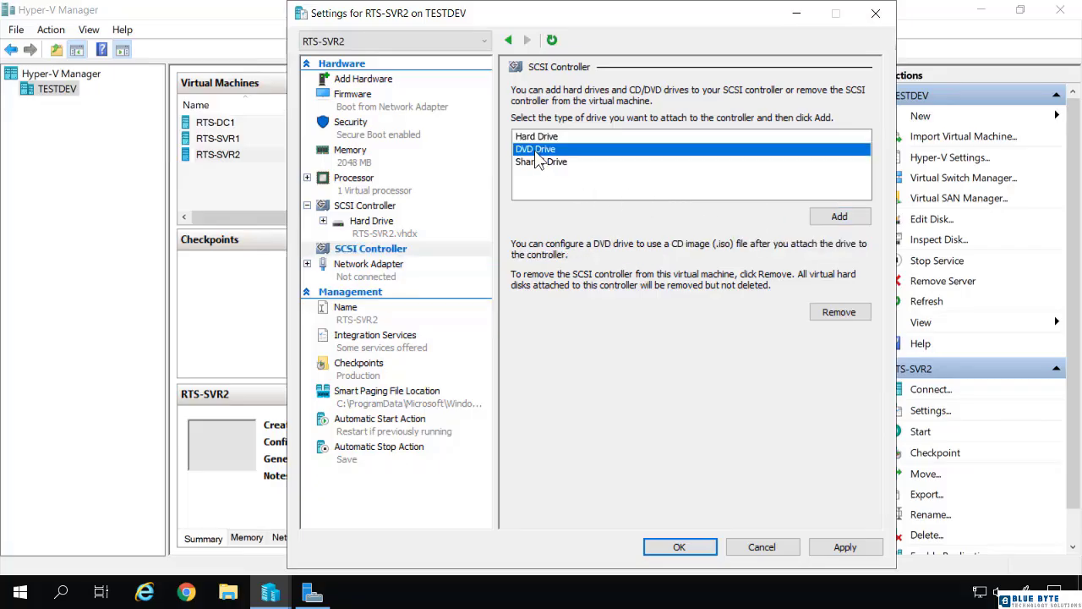
{"action": "left_click", "coordinate": [833, 219]}
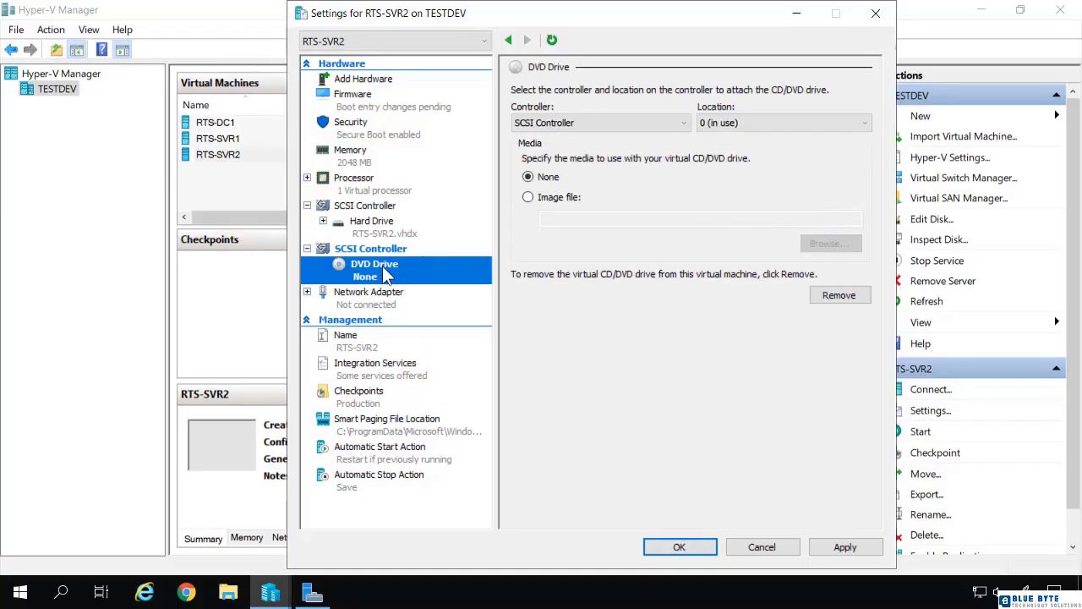
Mount the image file 17763.737.190906-2324.rs5_release_svc_refresh_SERVER_EVAL_x64FRE_en-us_1 from the Windows Server 2019 ISO folder in the DVD drive and save the settings
{"action": "left_click", "coordinate": [533, 199]}
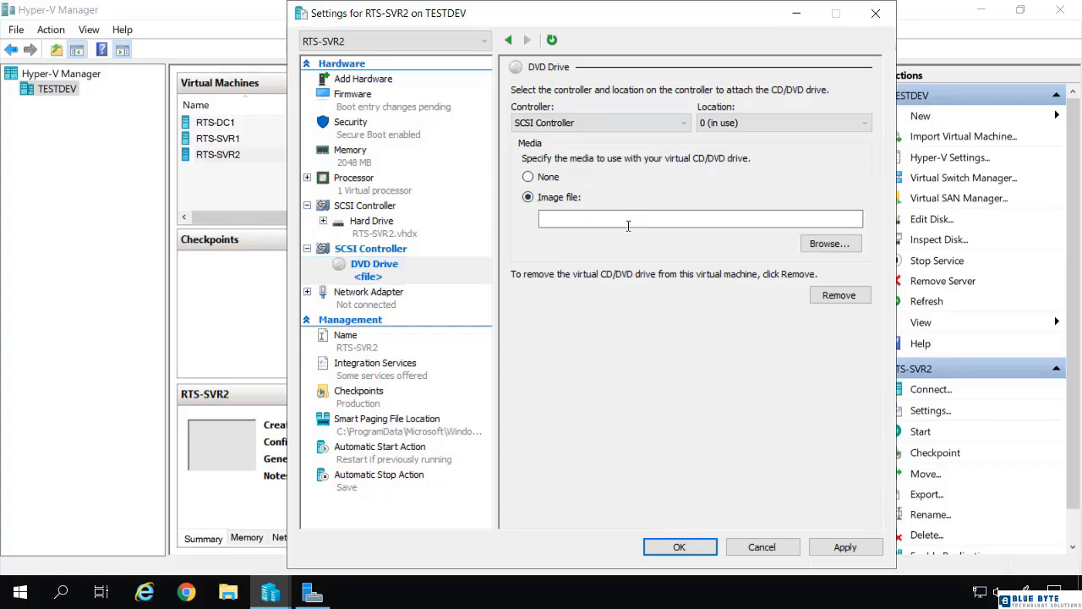
{"action": "left_click", "coordinate": [828, 244]}
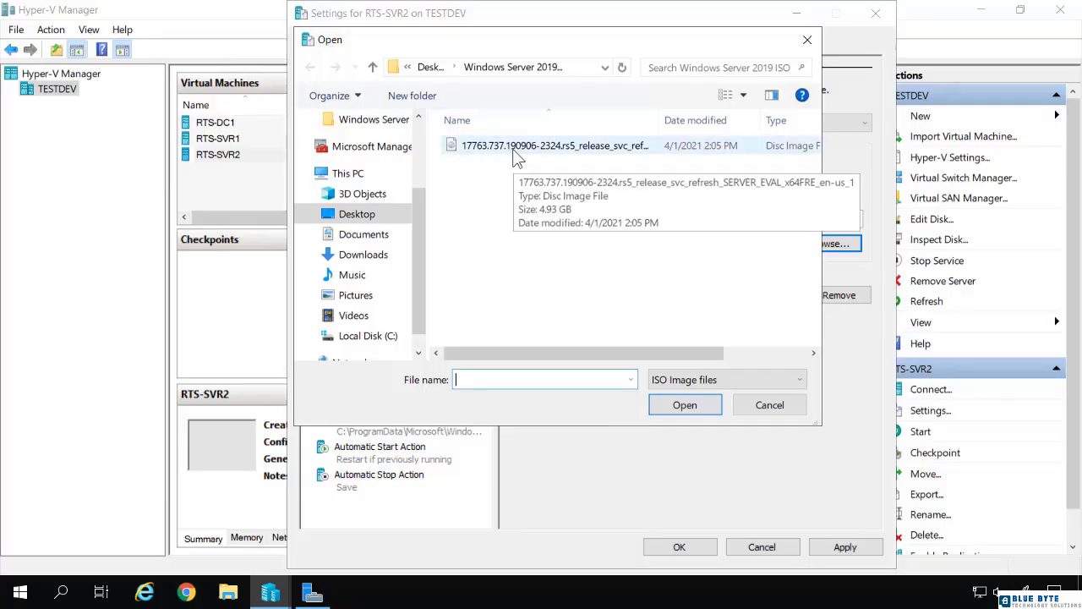
{"action": "double_click", "coordinate": [514, 150]}
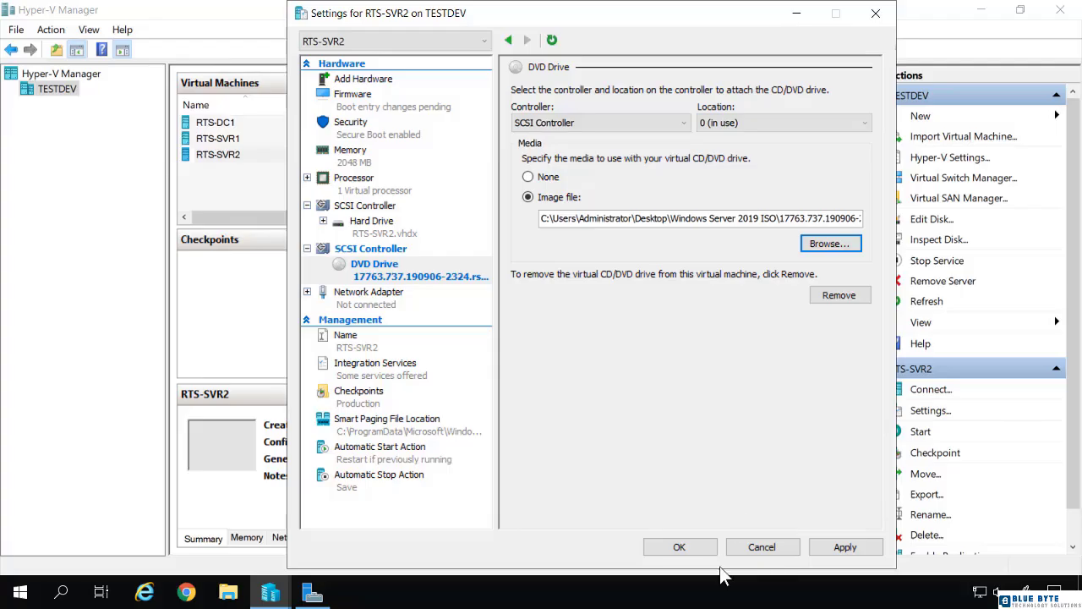
{"action": "left_click", "coordinate": [683, 545]}
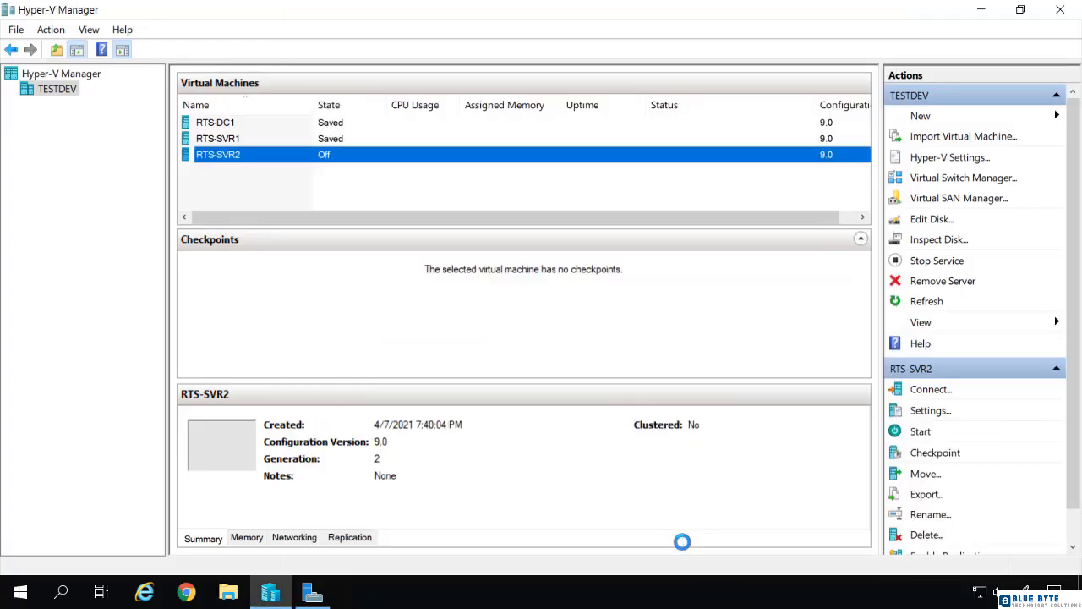